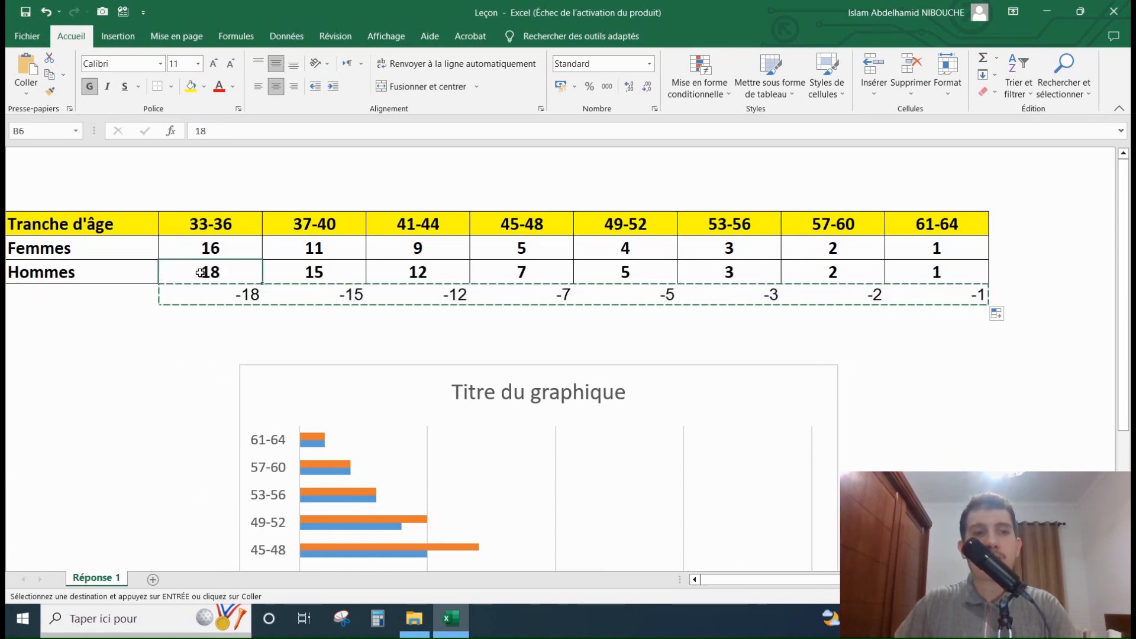
- Paste the negated numbers as values only over the Hommes row, and clear the helper row beneath the table
right_click(200, 273)
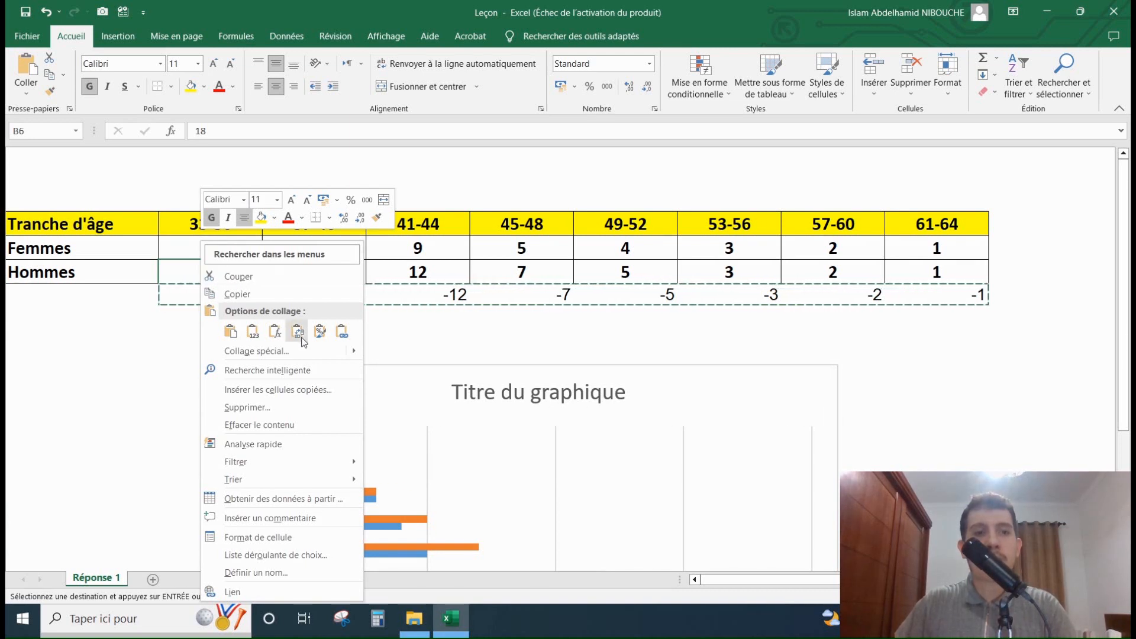
mouse_move(357, 354)
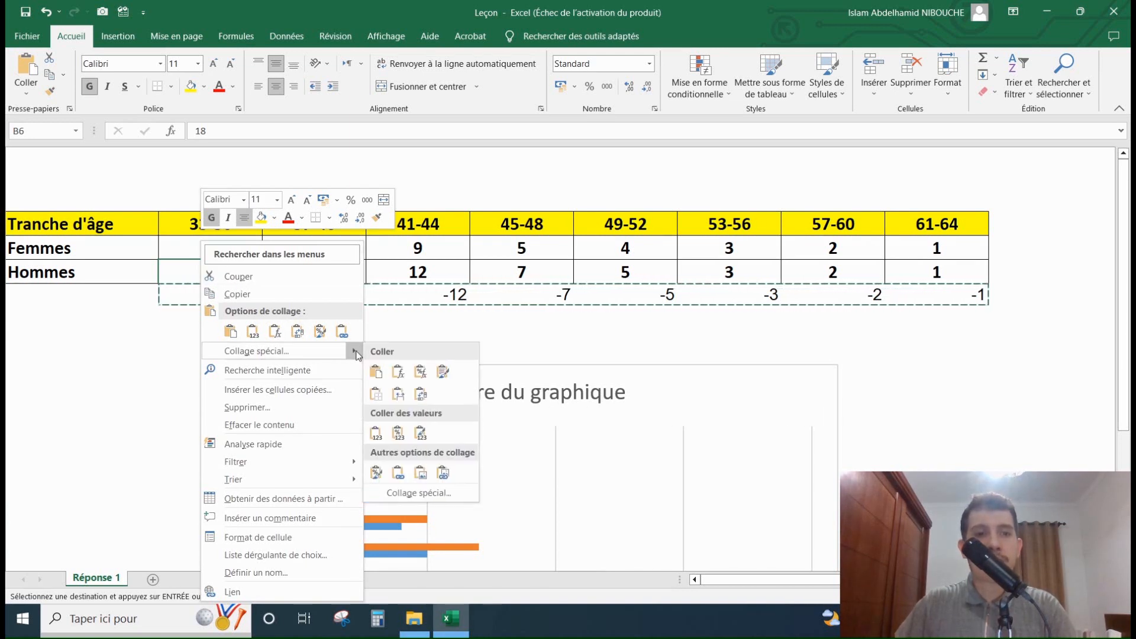
click(376, 438)
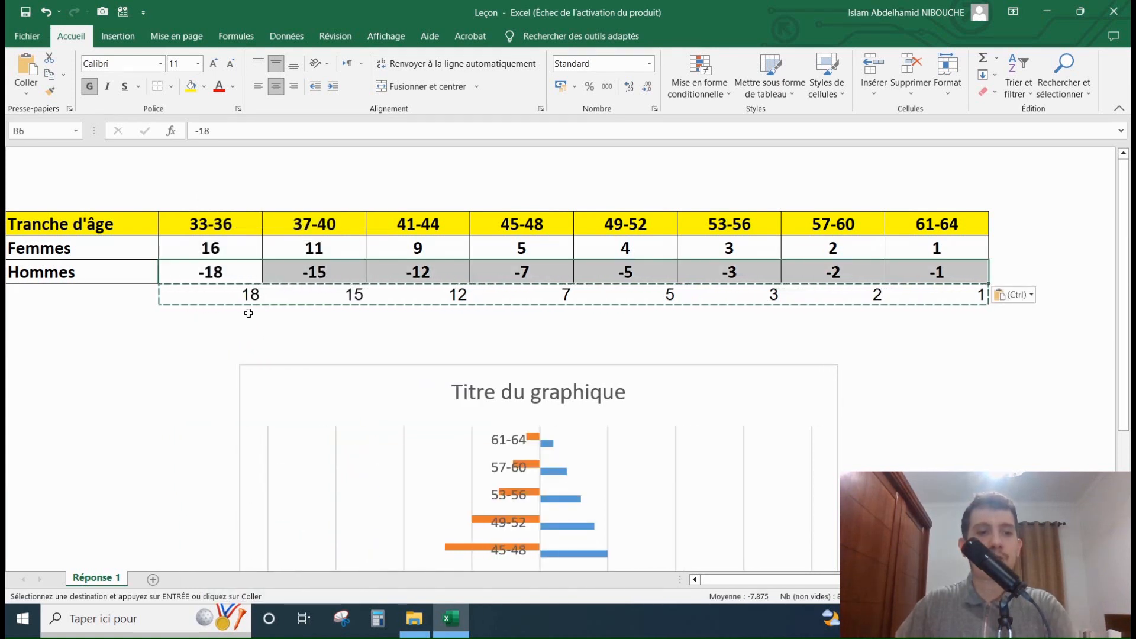
key(Escape)
drag(249, 295, 929, 289)
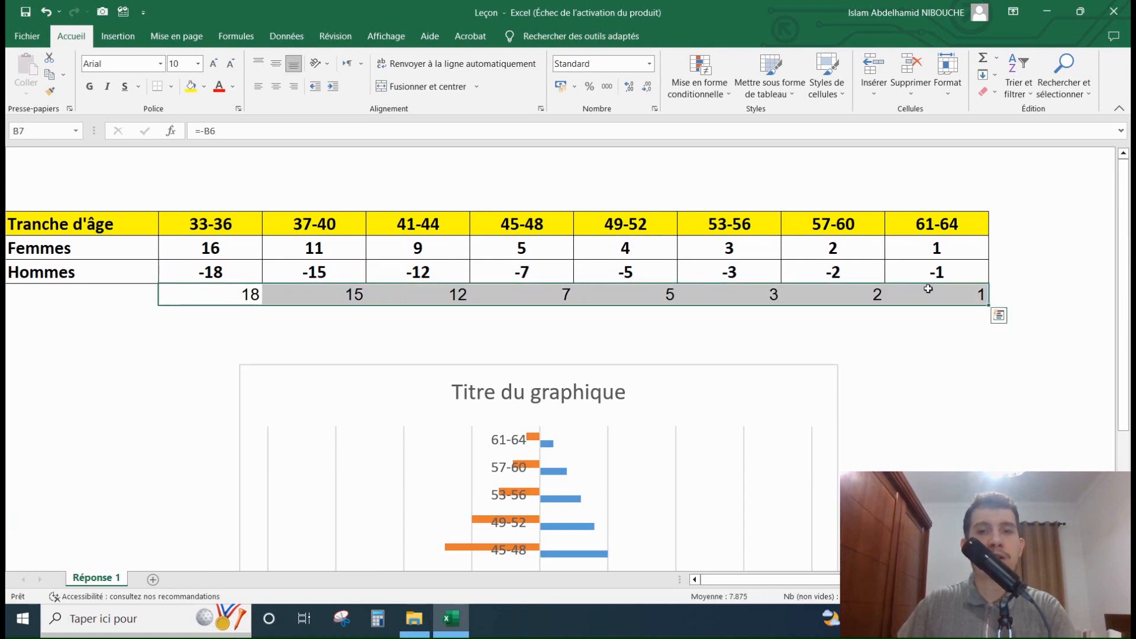
key(Delete)
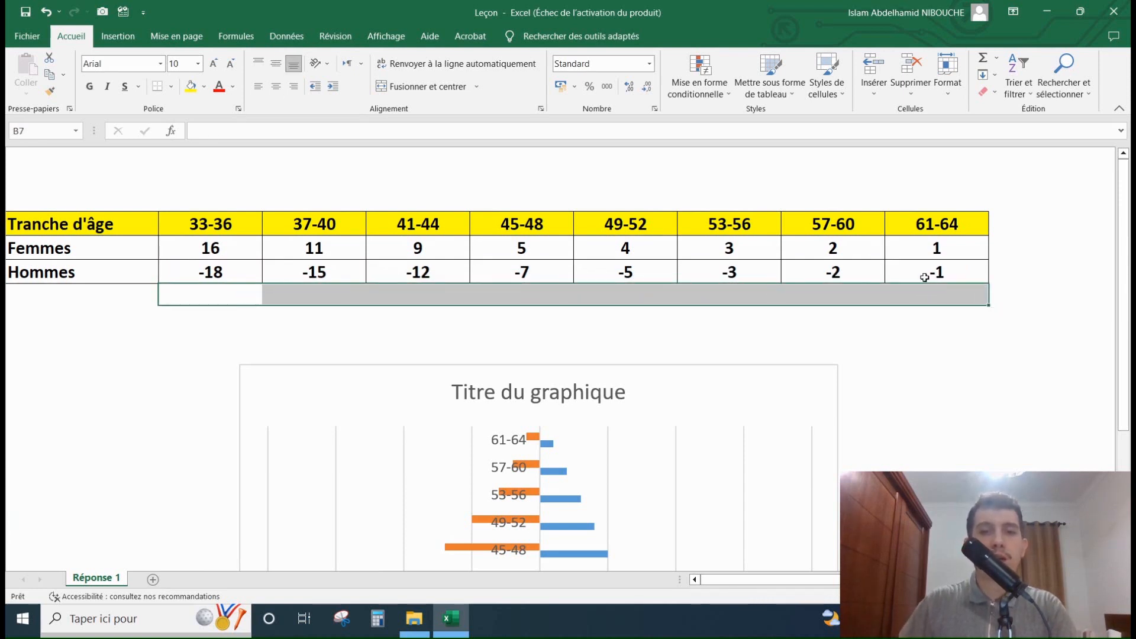
- Move the chart up to check the whole pyramid, and put it back just below the table
drag(769, 383, 728, 171)
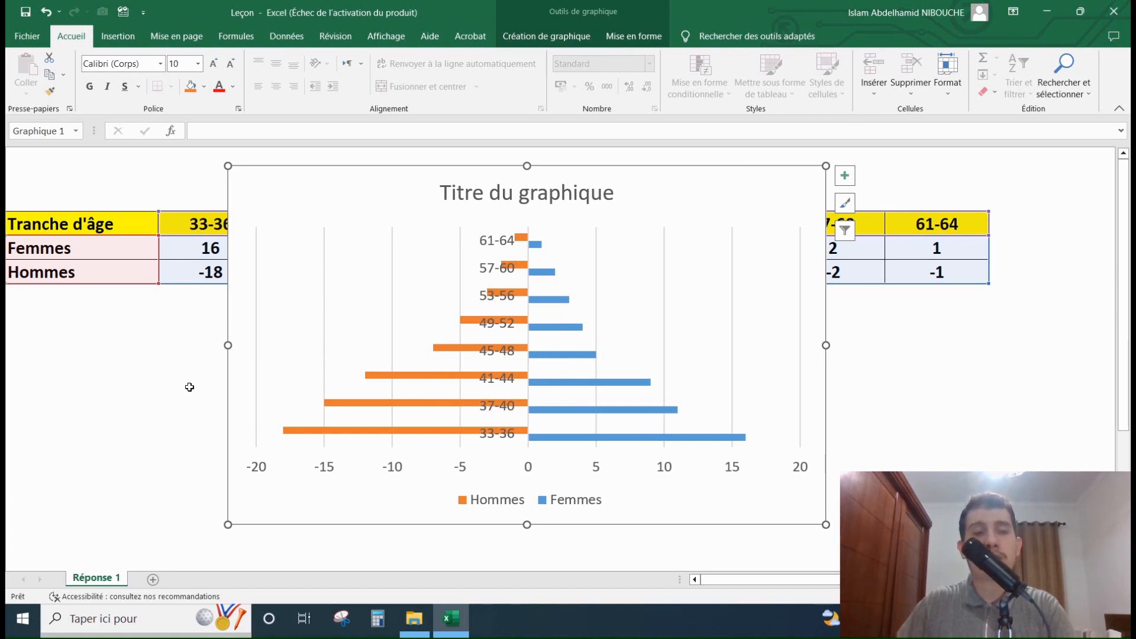
drag(416, 172, 409, 331)
click(216, 307)
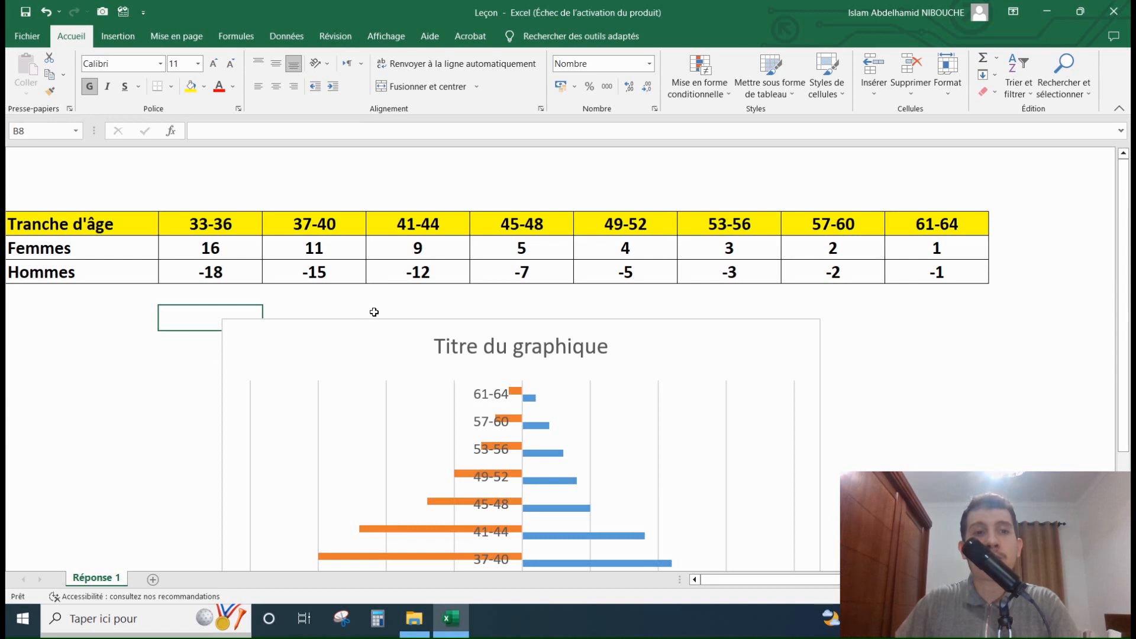
drag(368, 322, 364, 338)
click(306, 306)
- Format the Hommes values in B6:I6 with the Nombre category, showing negative numbers in red without a minus sign
click(219, 275)
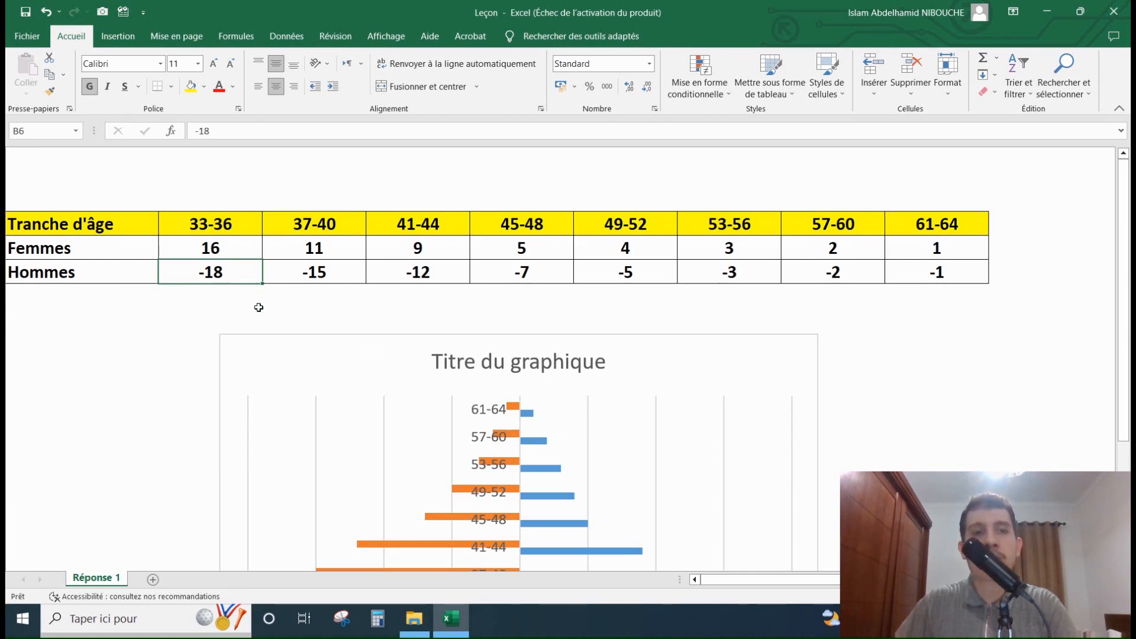
drag(225, 268, 934, 274)
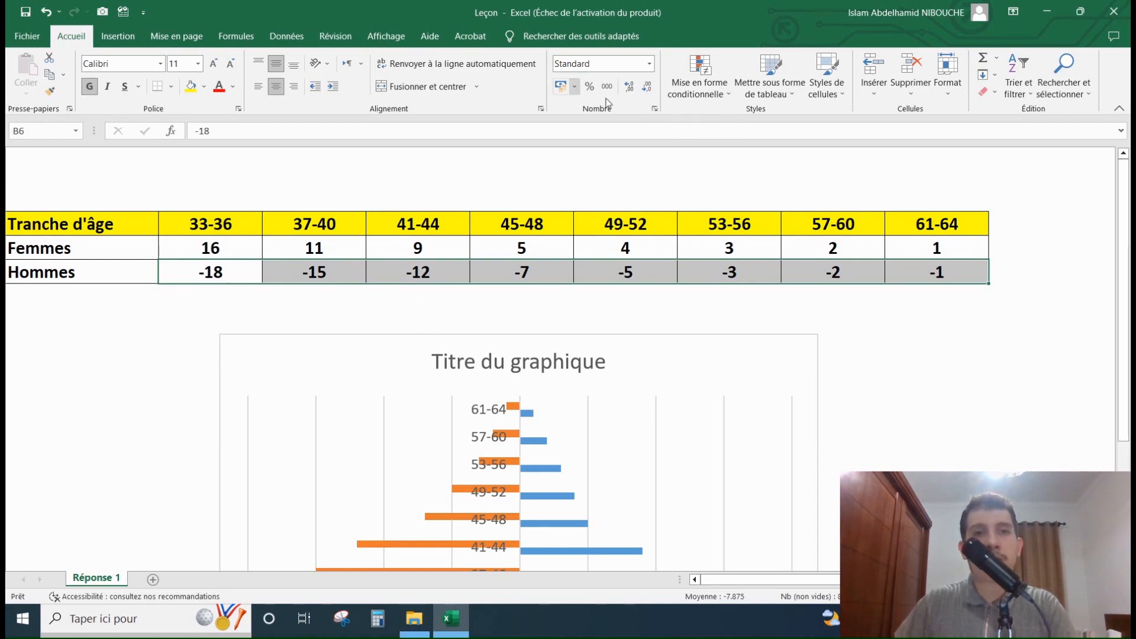
click(656, 109)
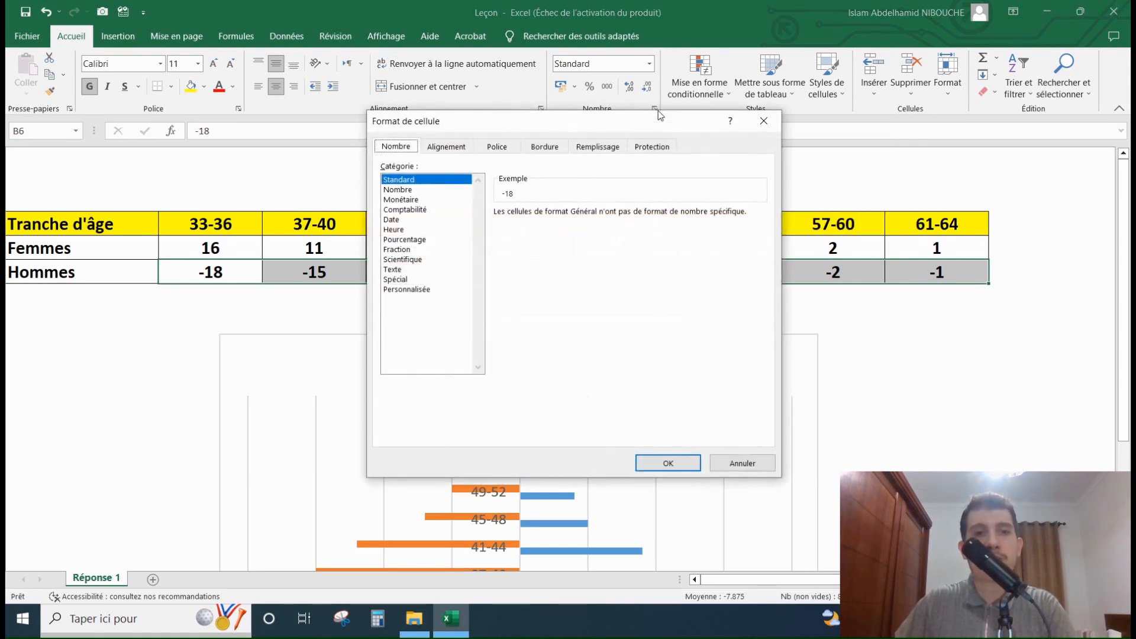
click(399, 190)
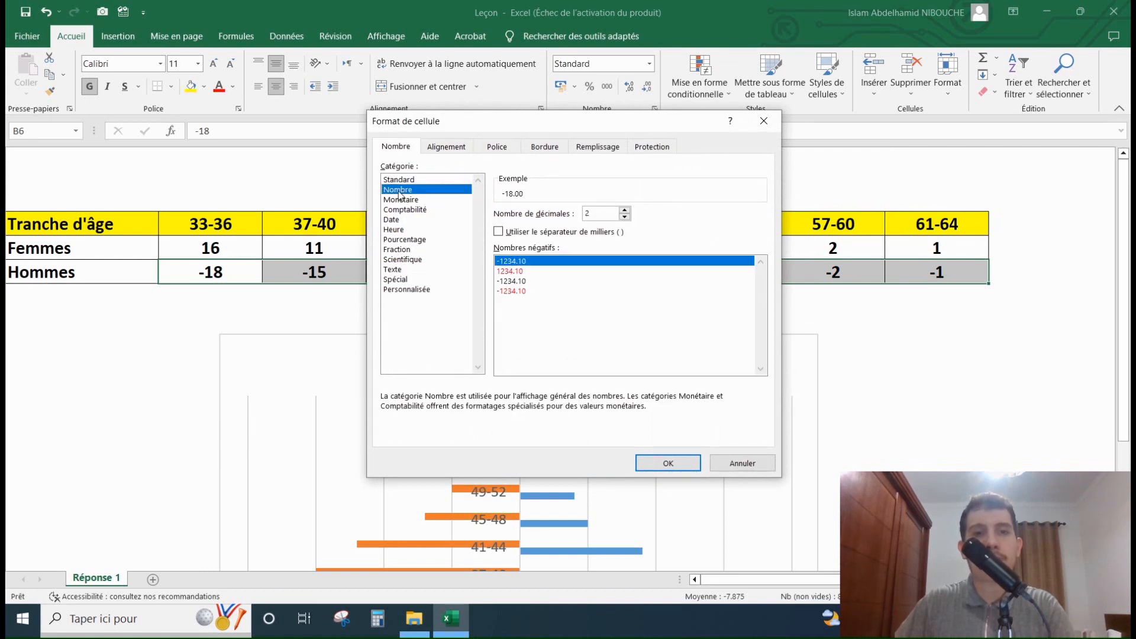
click(518, 271)
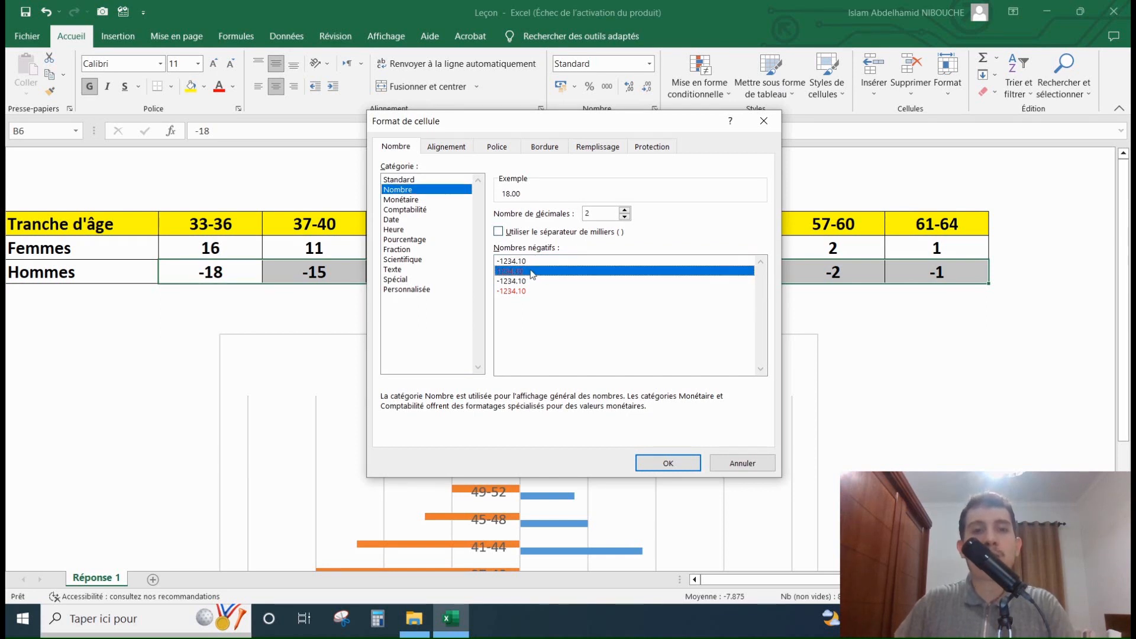
click(667, 461)
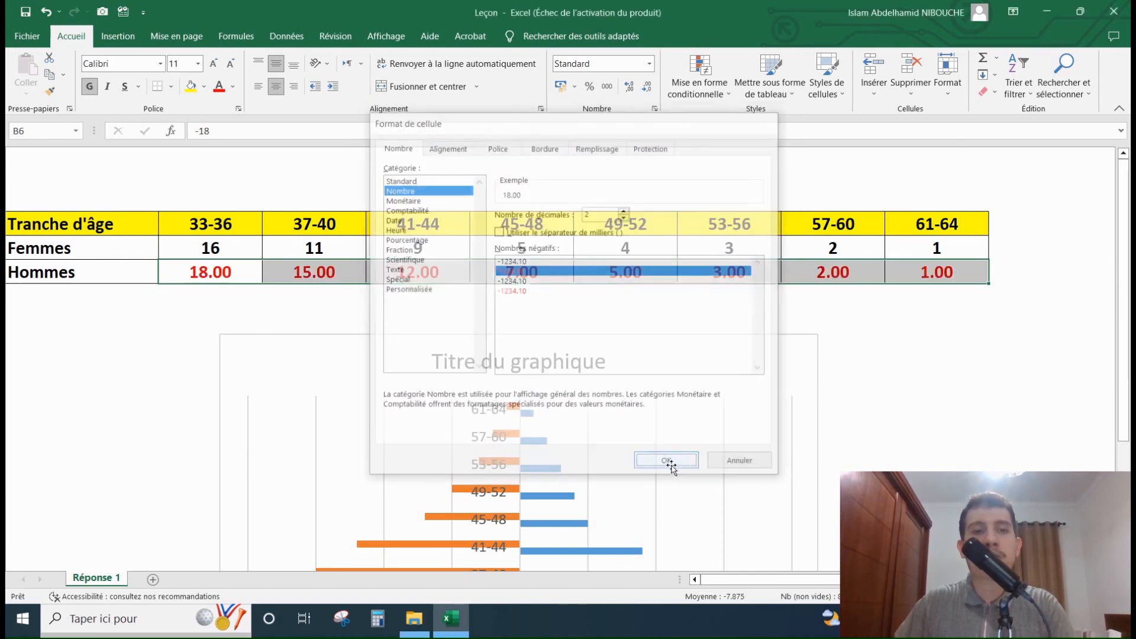
- Reduce the Hommes values to zero decimals and shift the chart slightly lower below the table
click(647, 86)
click(647, 87)
click(882, 366)
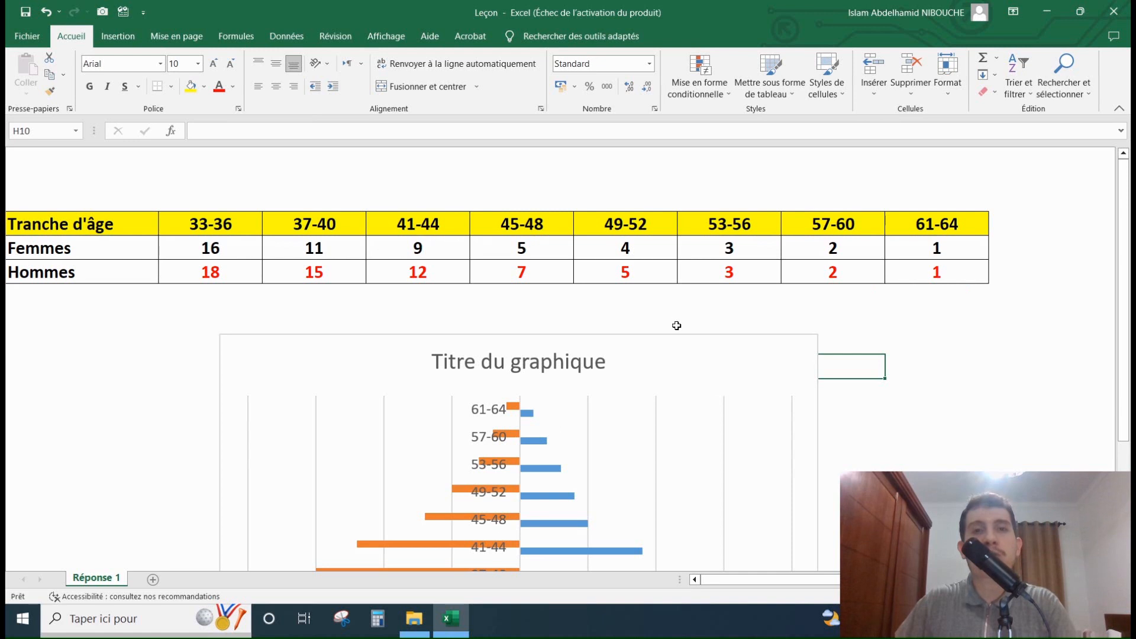
drag(664, 341, 632, 367)
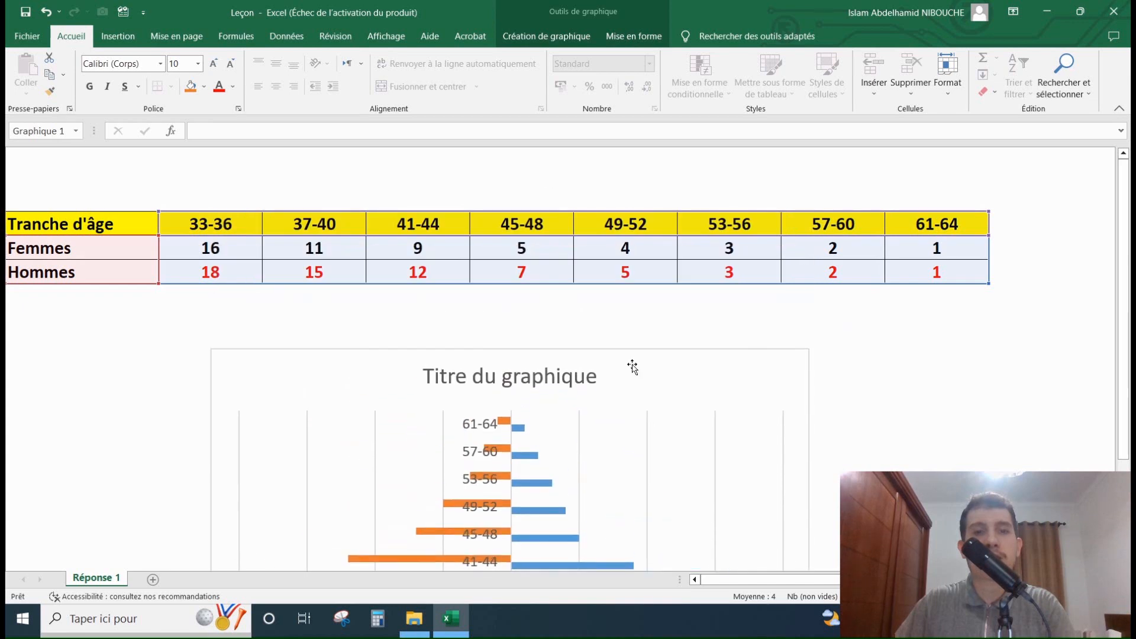
click(543, 310)
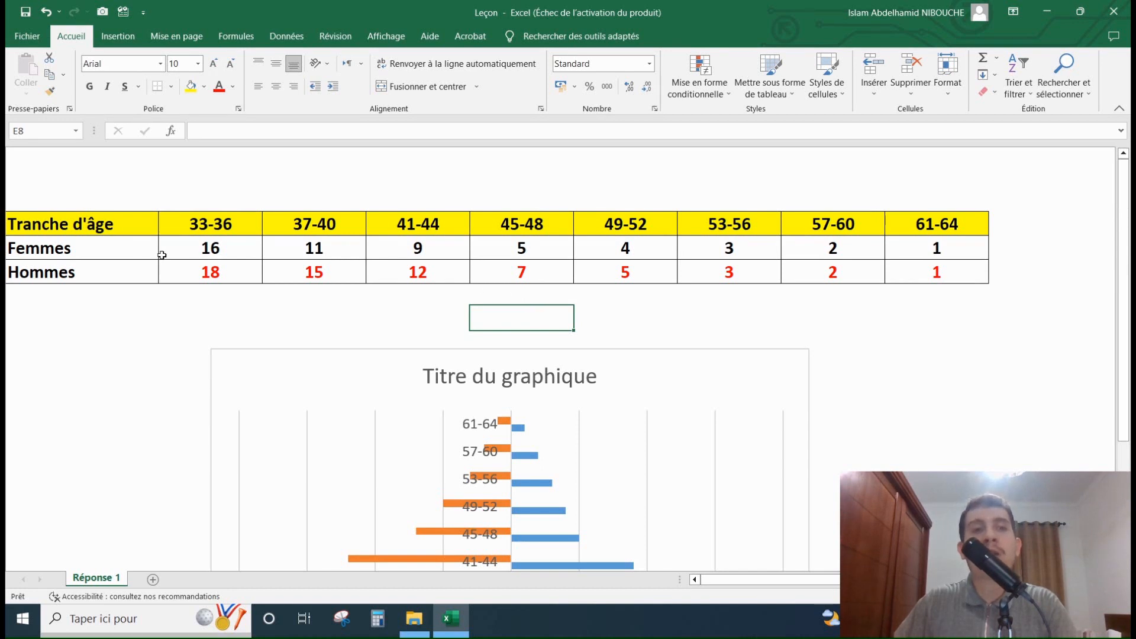
- Apply the custom number format 0;[Noir]0 to the Hommes values in B6:I6 so negatives appear in black
click(205, 272)
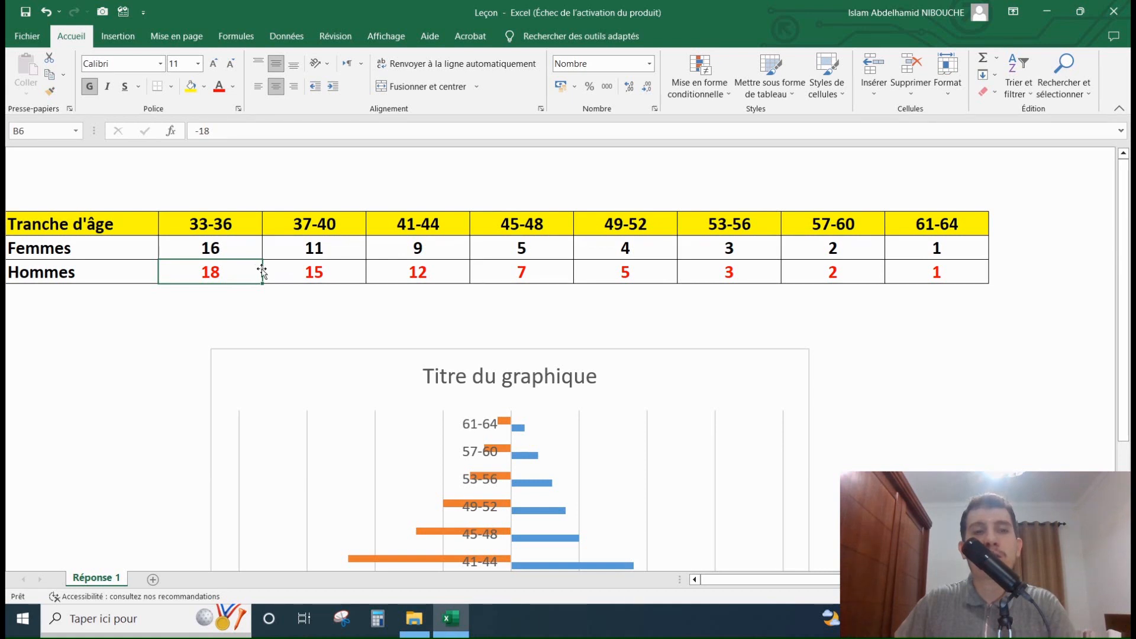
drag(224, 271, 931, 270)
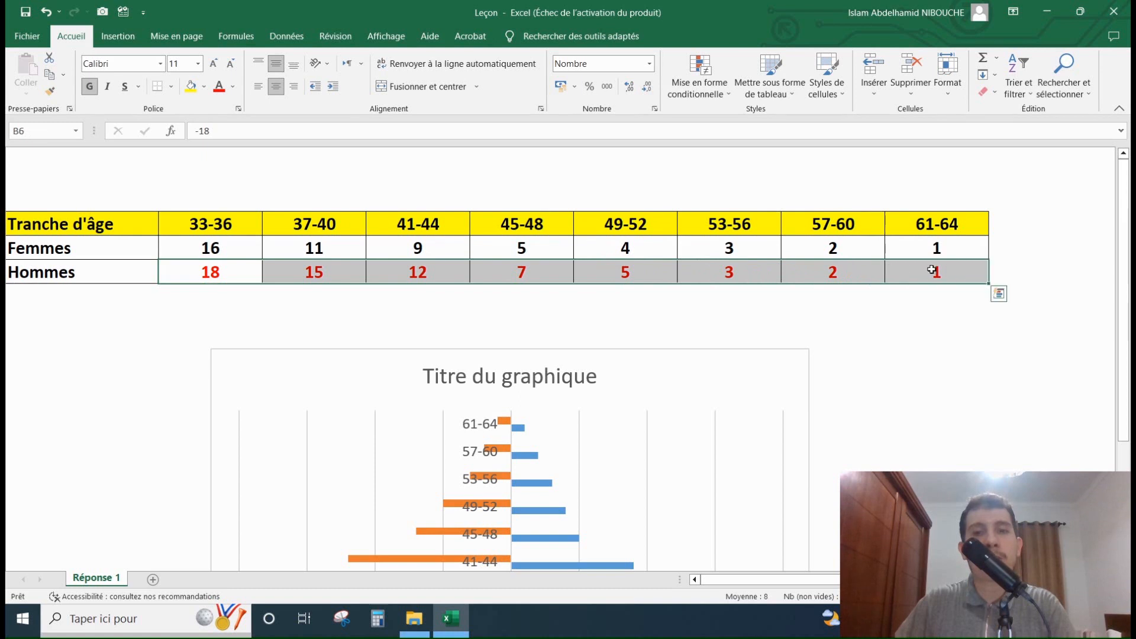
click(656, 110)
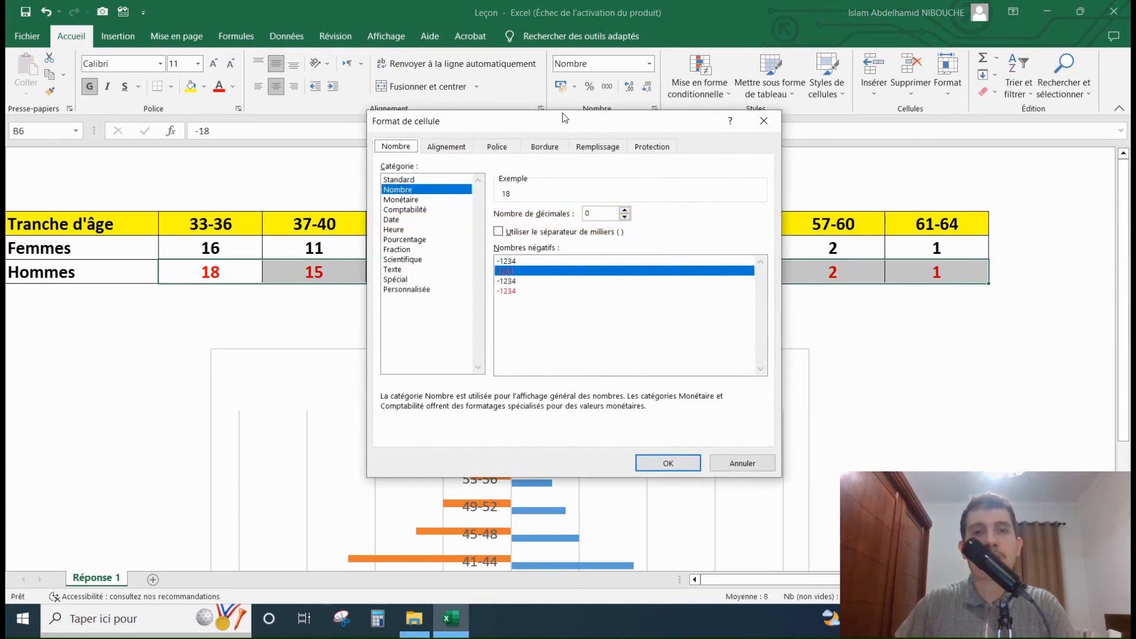
click(412, 290)
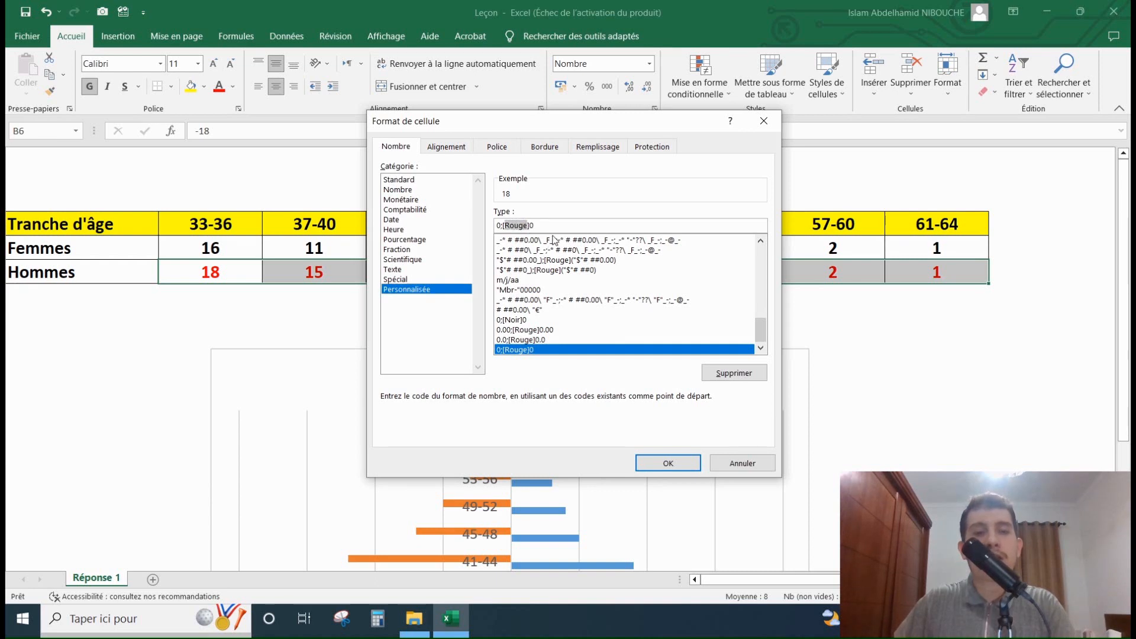
click(506, 224)
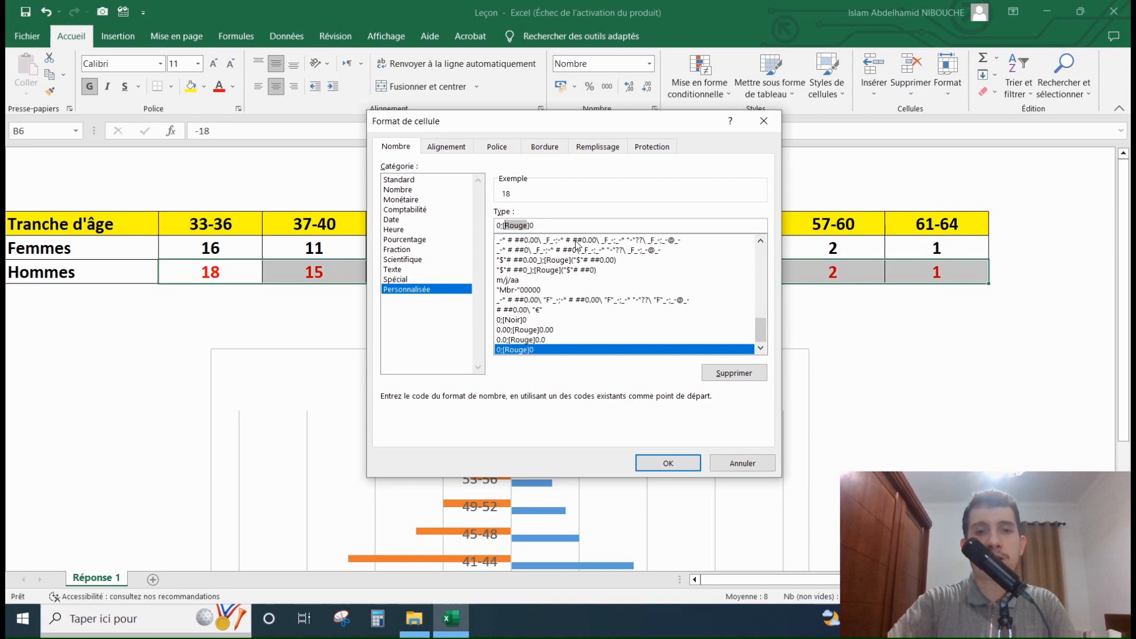
key(BackSpace)
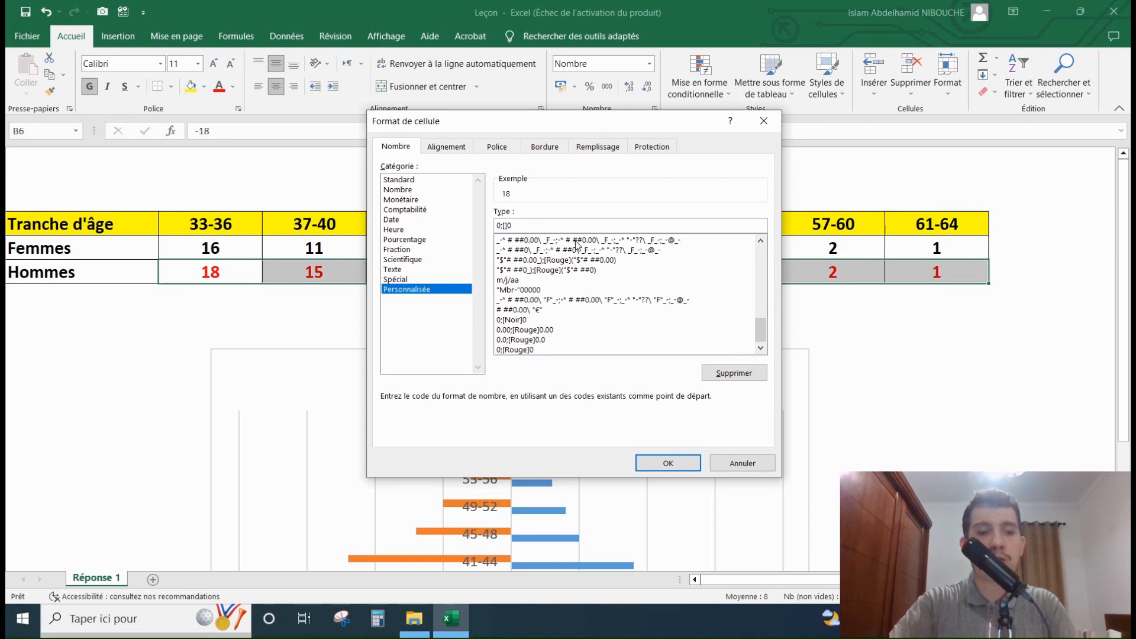
text(Noir)
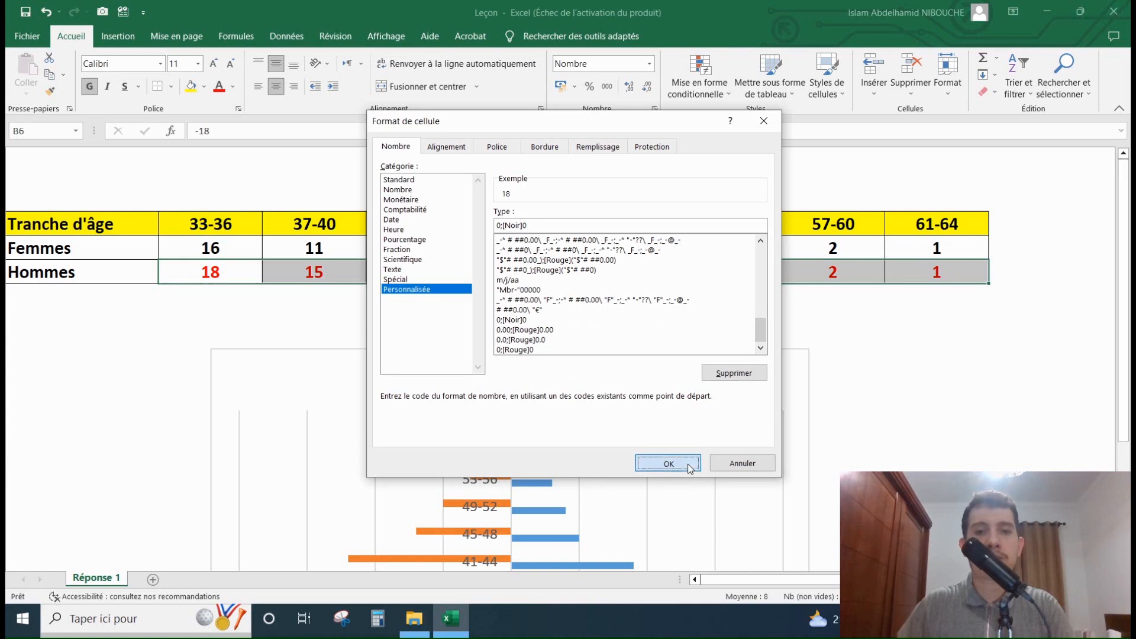
click(668, 463)
click(597, 311)
drag(947, 270, 214, 249)
click(214, 247)
click(359, 298)
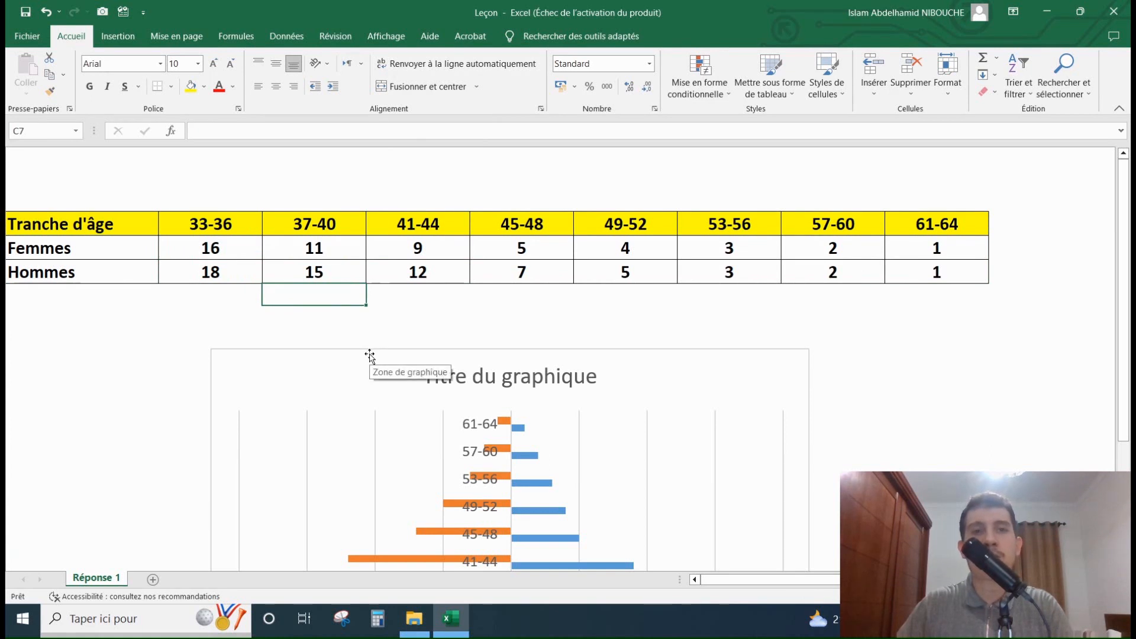
- Move the chart up over the table and place its age-group axis labels at the plot's left edge, clear of the bars
drag(370, 356, 379, 174)
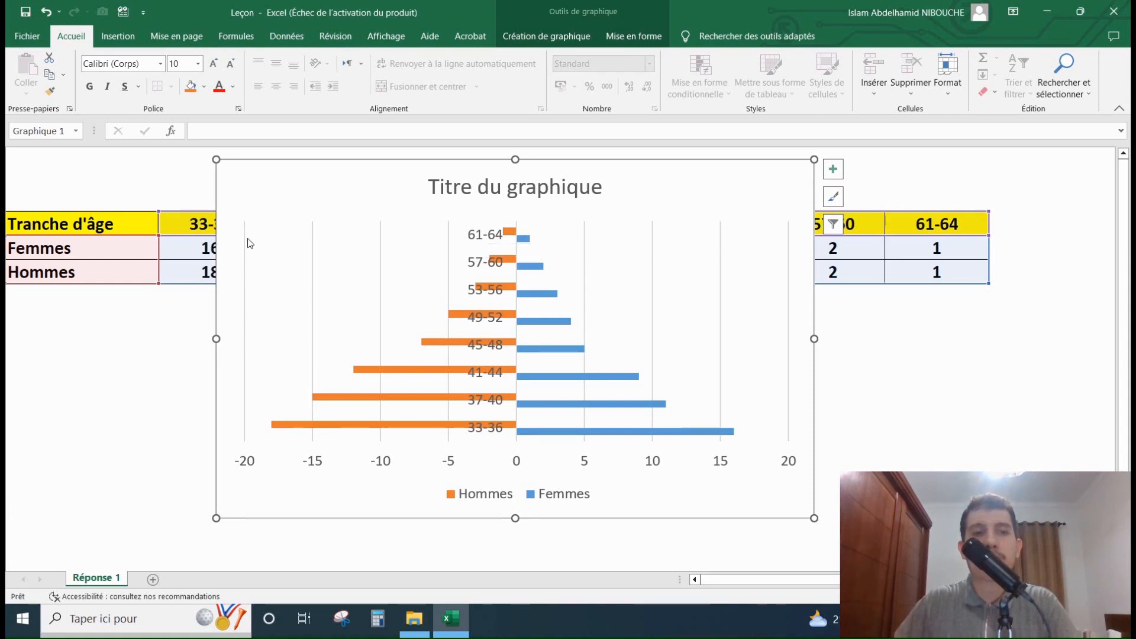
click(484, 243)
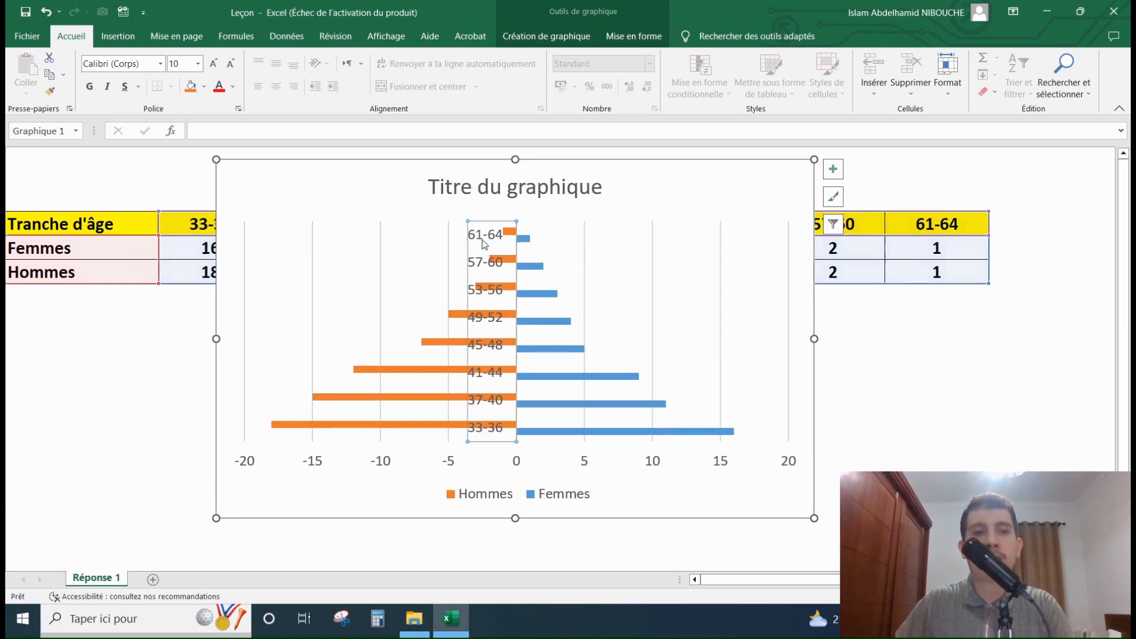
double_click(485, 239)
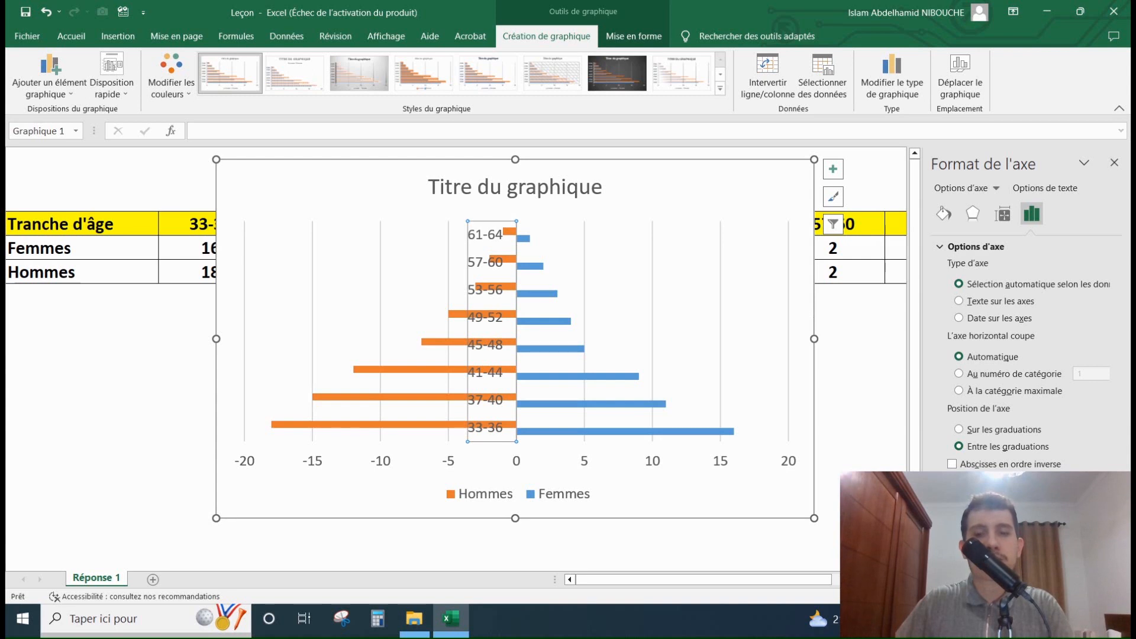
scroll(1022, 418, down, 2)
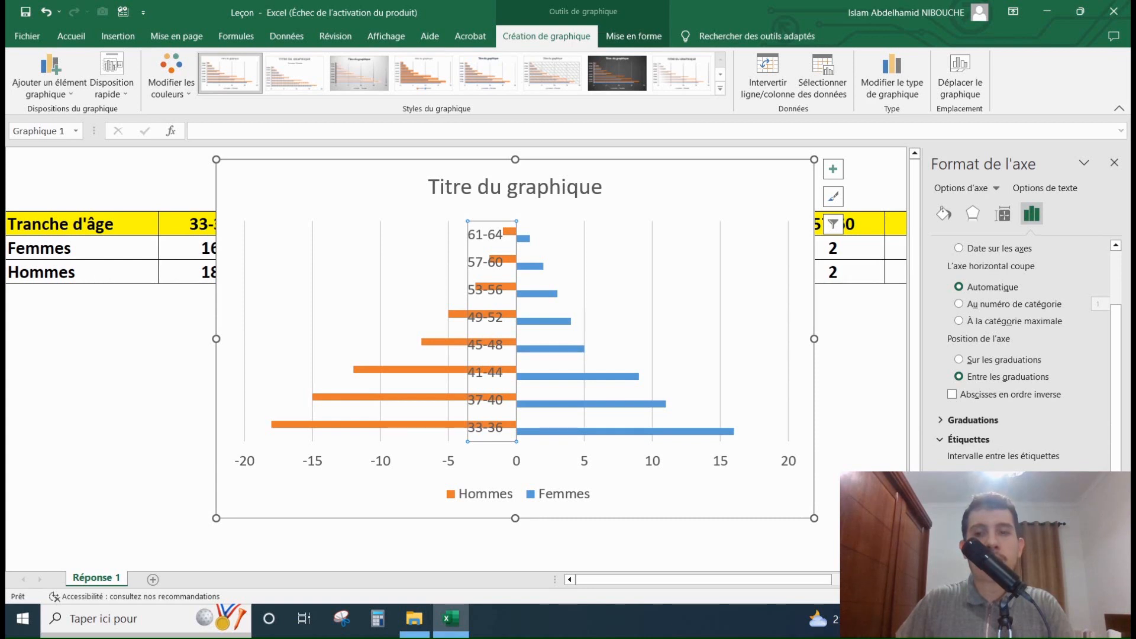
drag(1006, 581, 1037, 580)
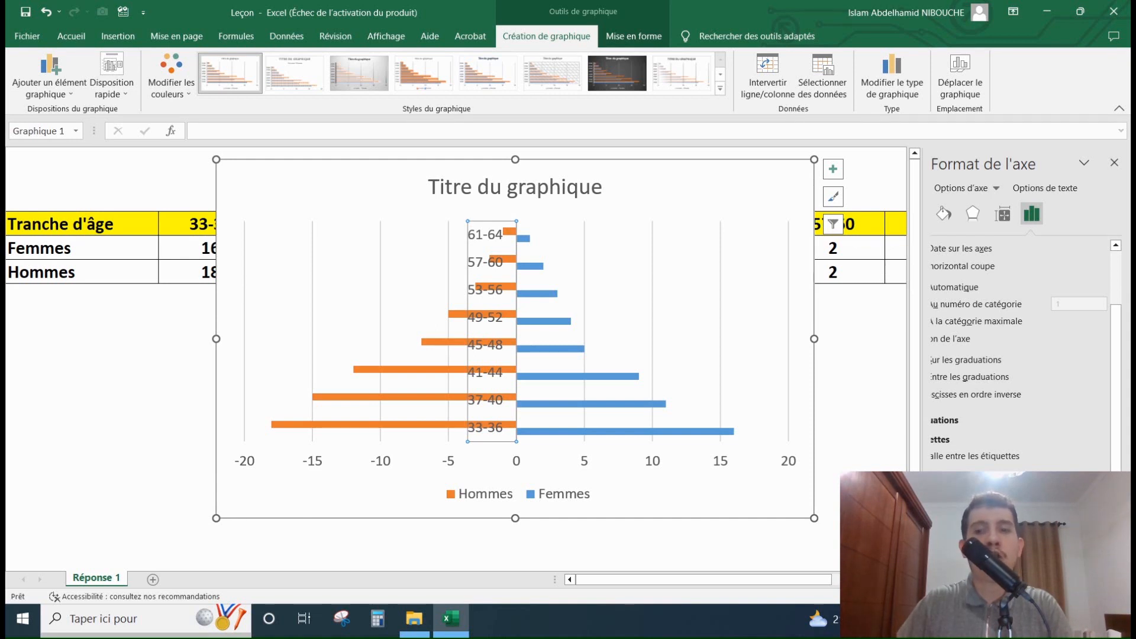
click(1065, 568)
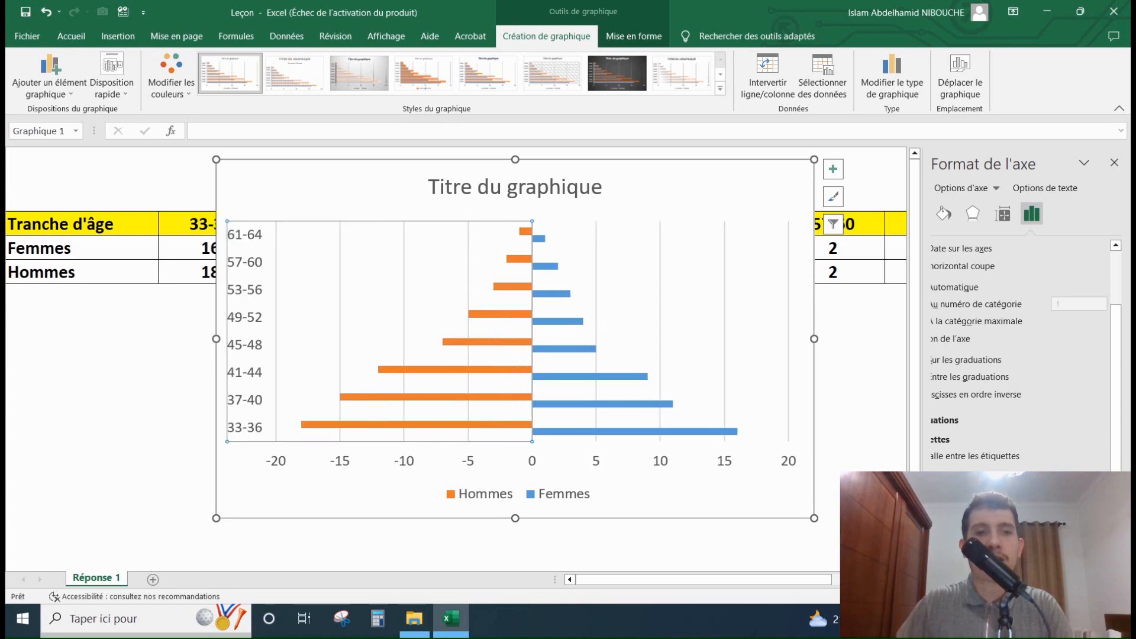
click(127, 378)
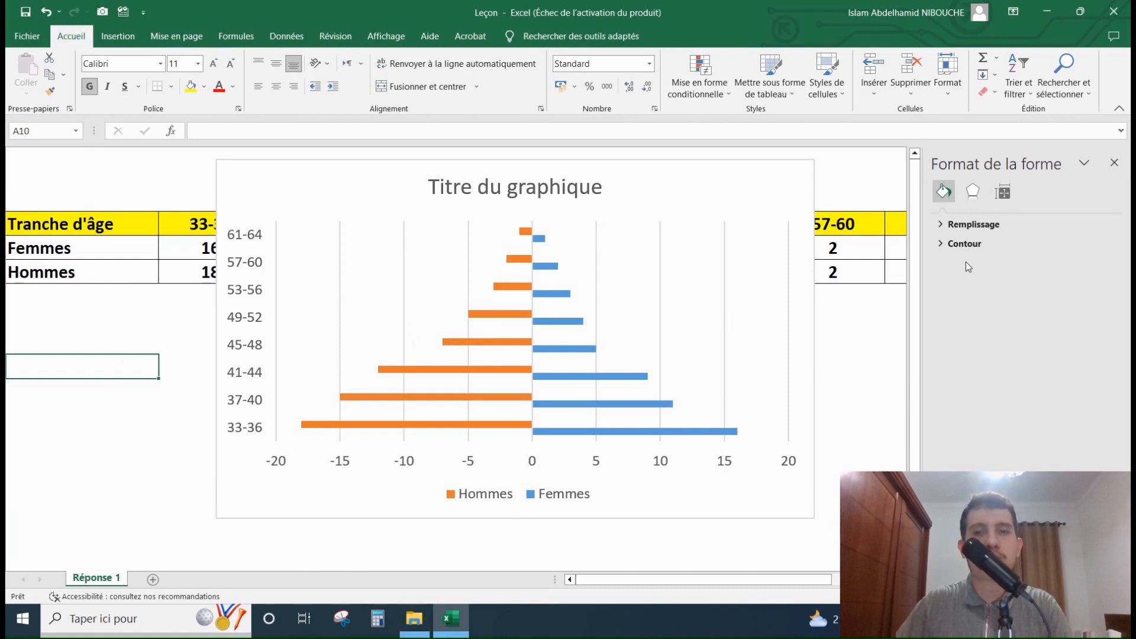
click(1115, 162)
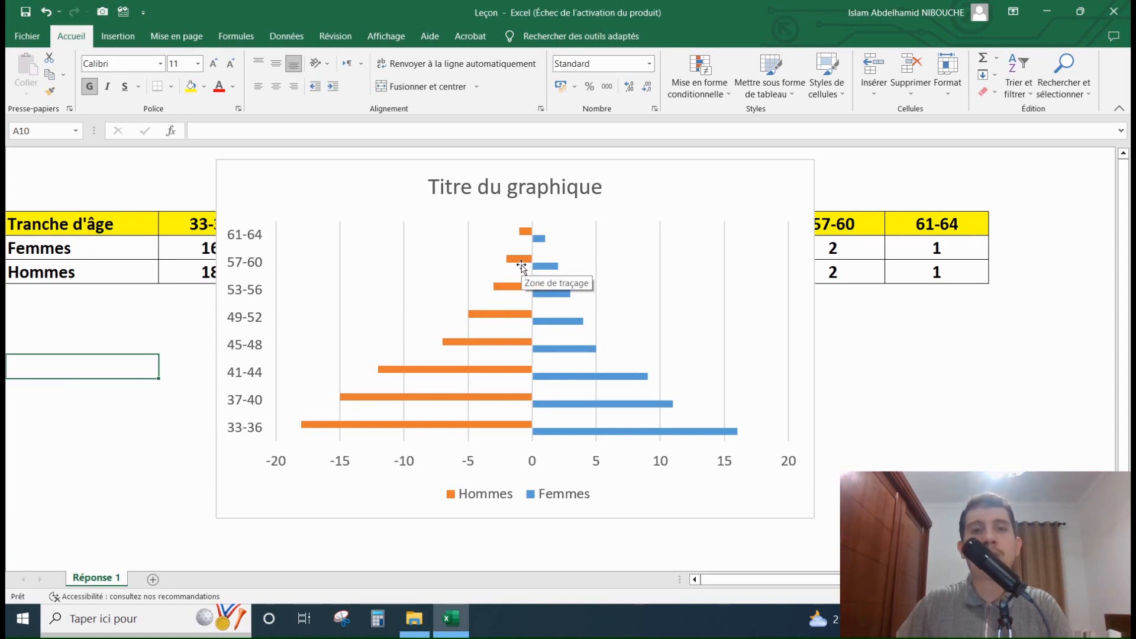
- Open the formatting options of the Hommes bars and set the series gap width to 10 %
mouse_move(522, 262)
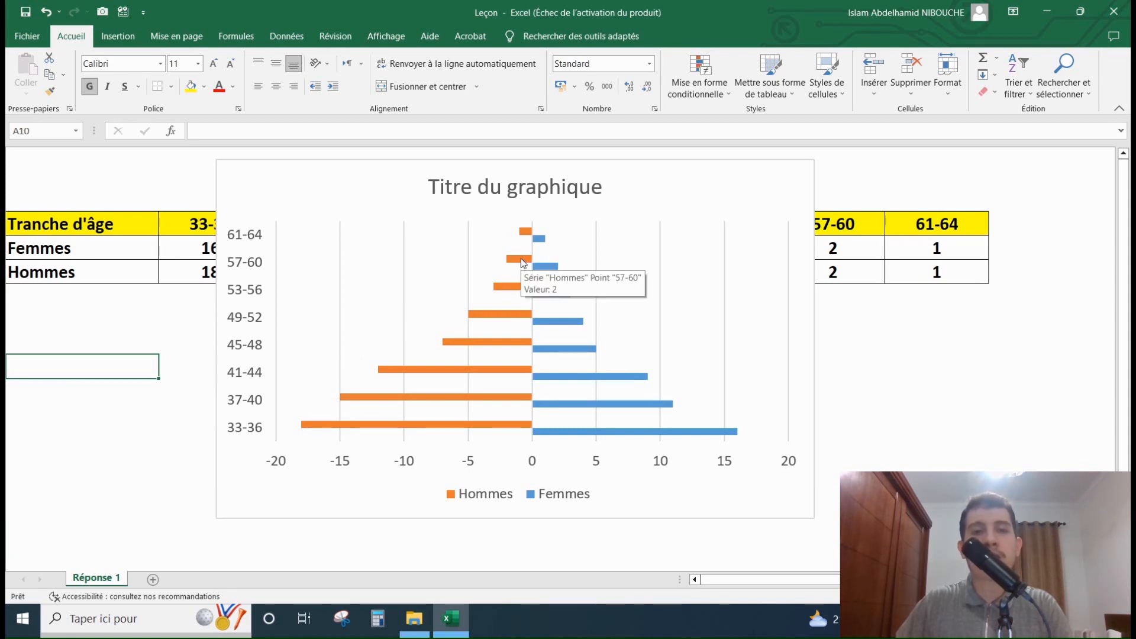
click(523, 263)
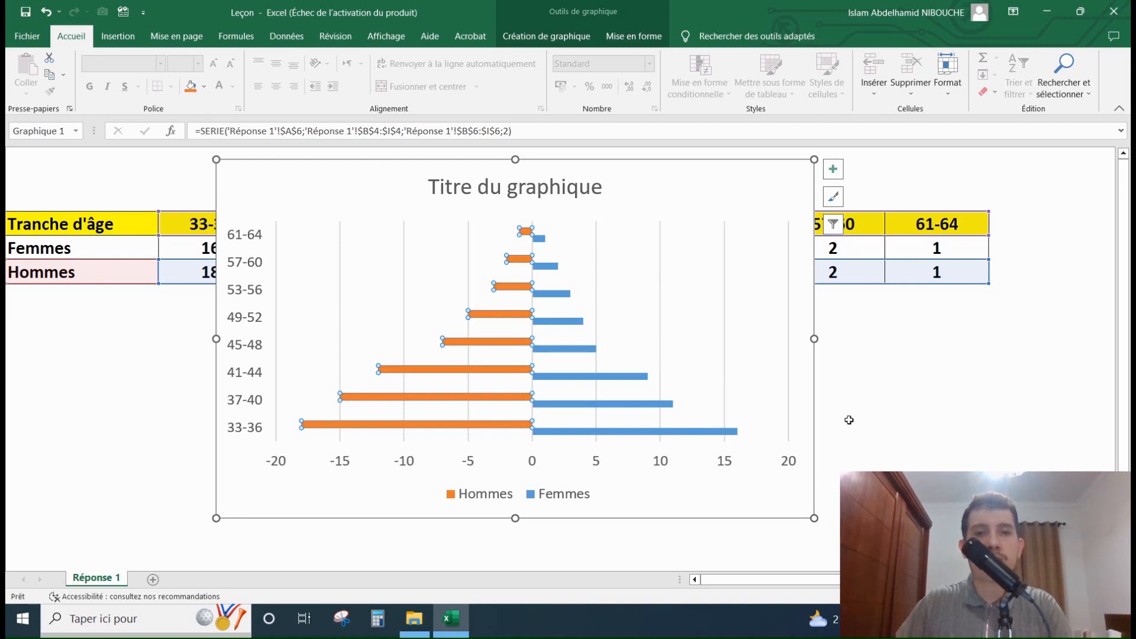
click(915, 394)
click(513, 261)
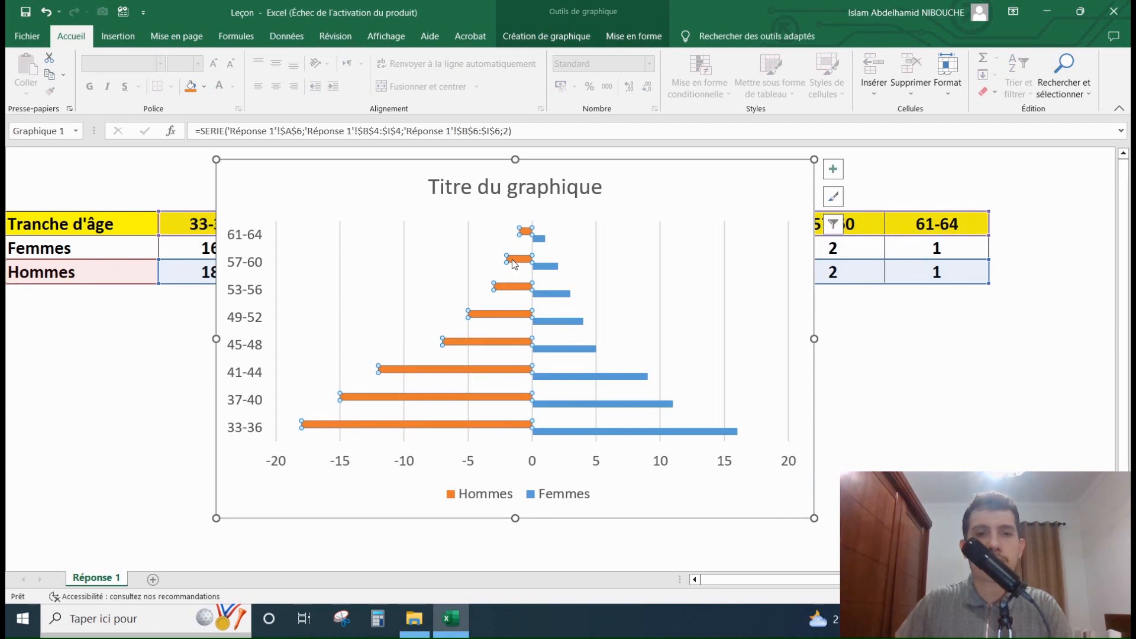
double_click(500, 342)
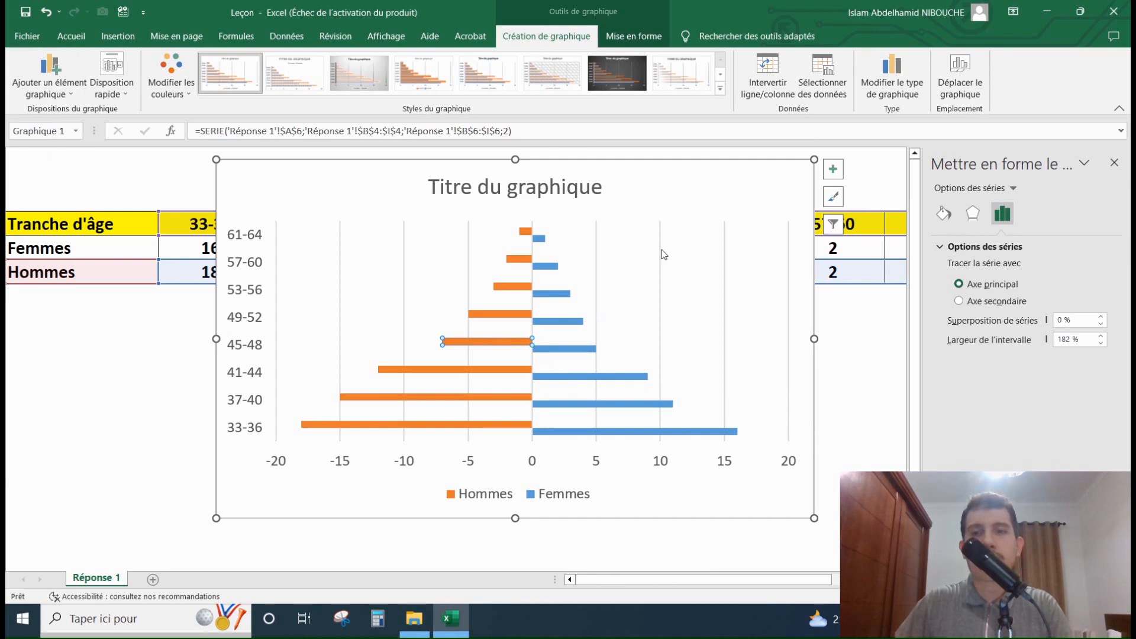
click(525, 231)
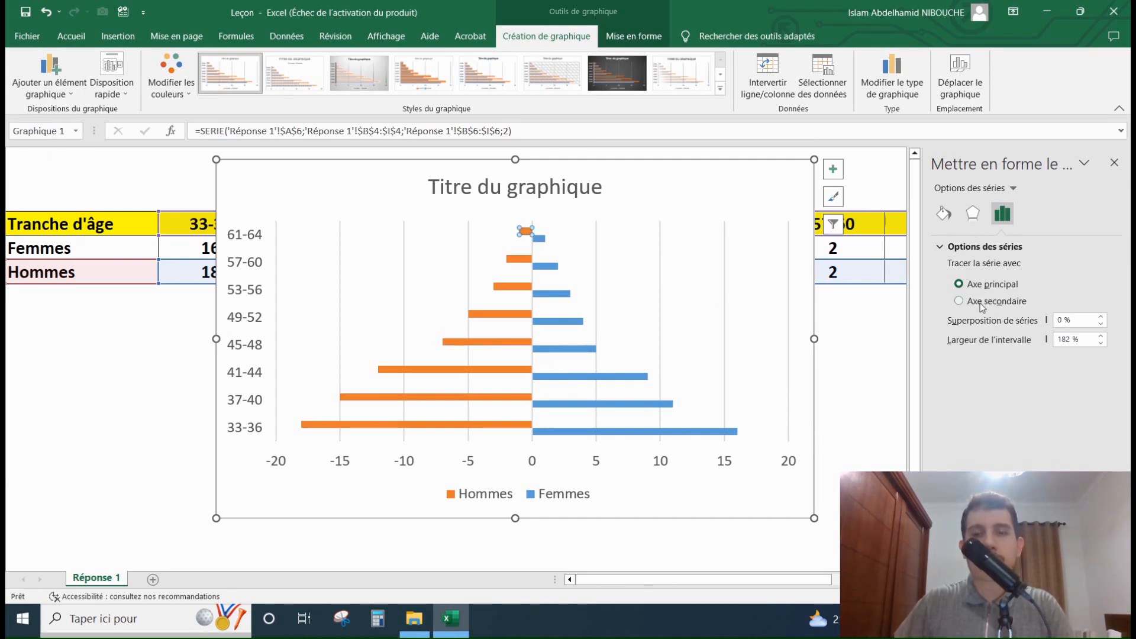
double_click(1072, 340)
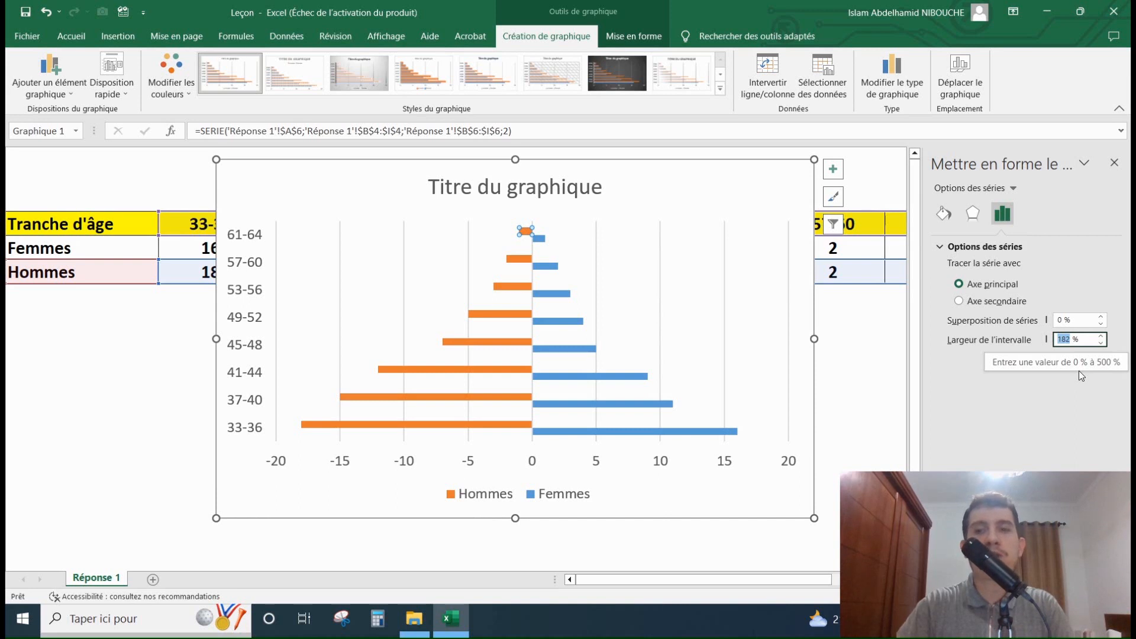
text(10)
key(Return)
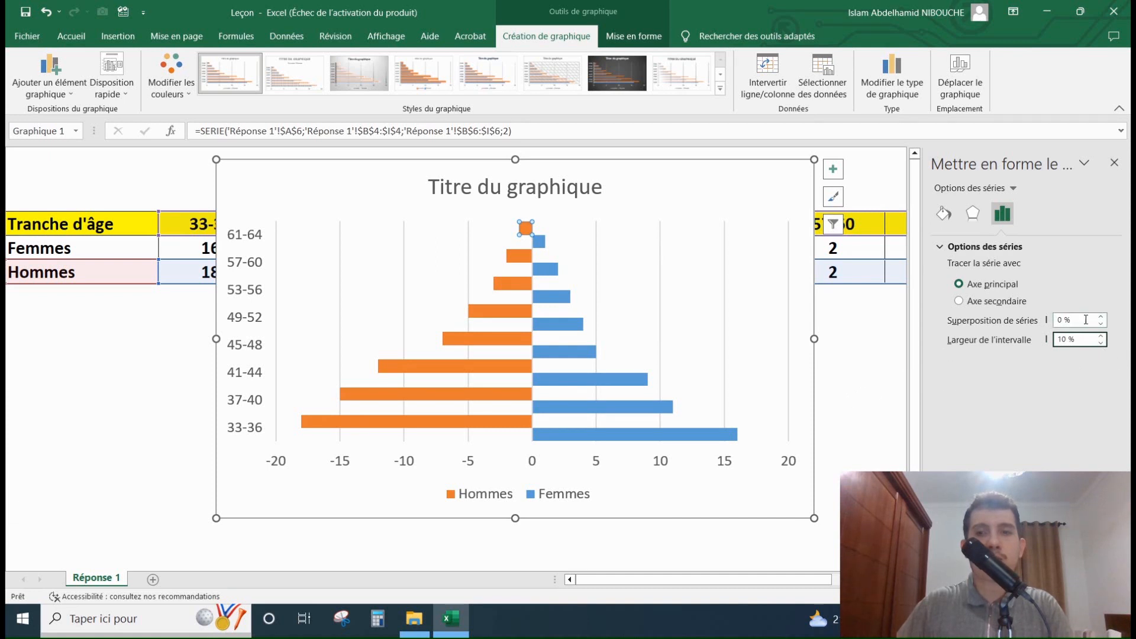
- Set the series overlap to 100 % so the Hommes and Femmes bars line up on the same rows
click(1060, 320)
text(10)
key(Return)
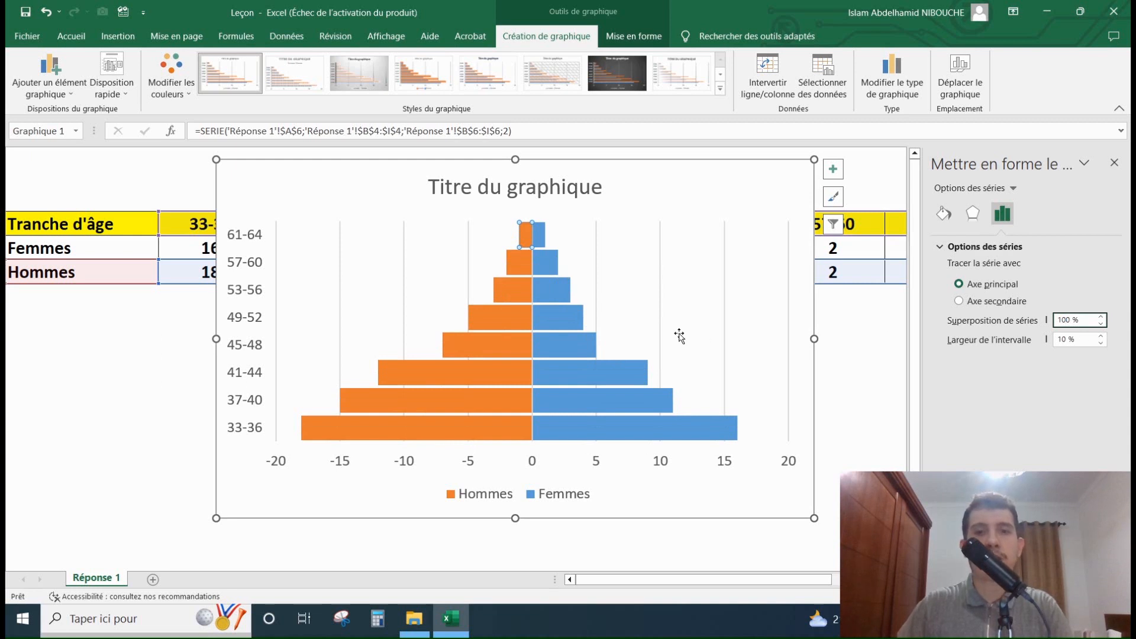
click(886, 386)
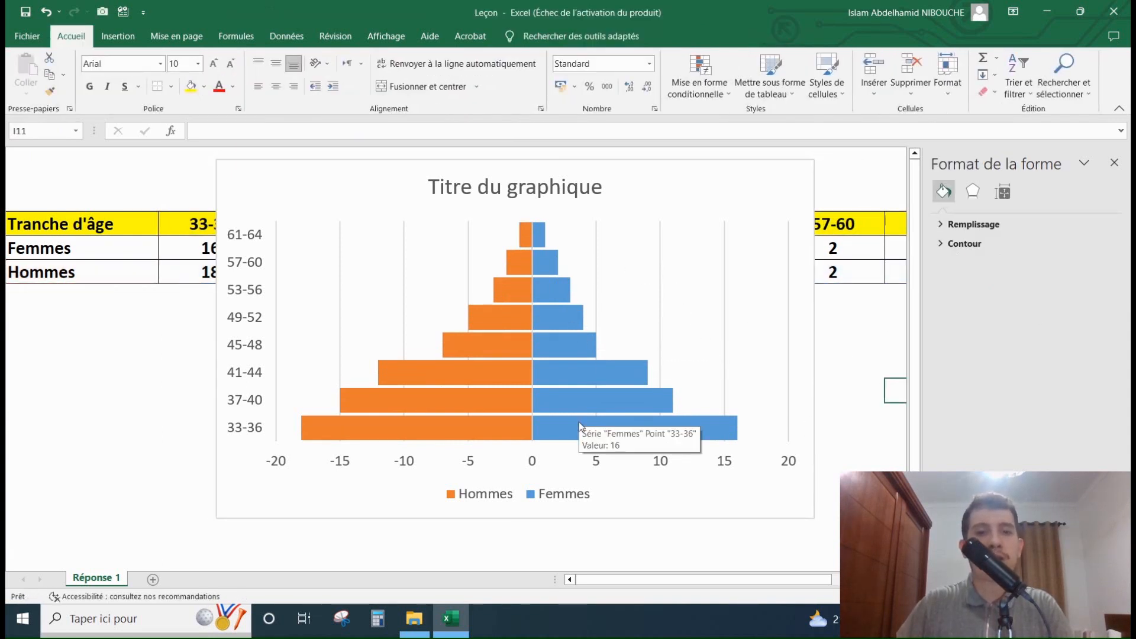
- Reduce the gap width of the Hommes series to 5 % and deselect the chart
click(481, 371)
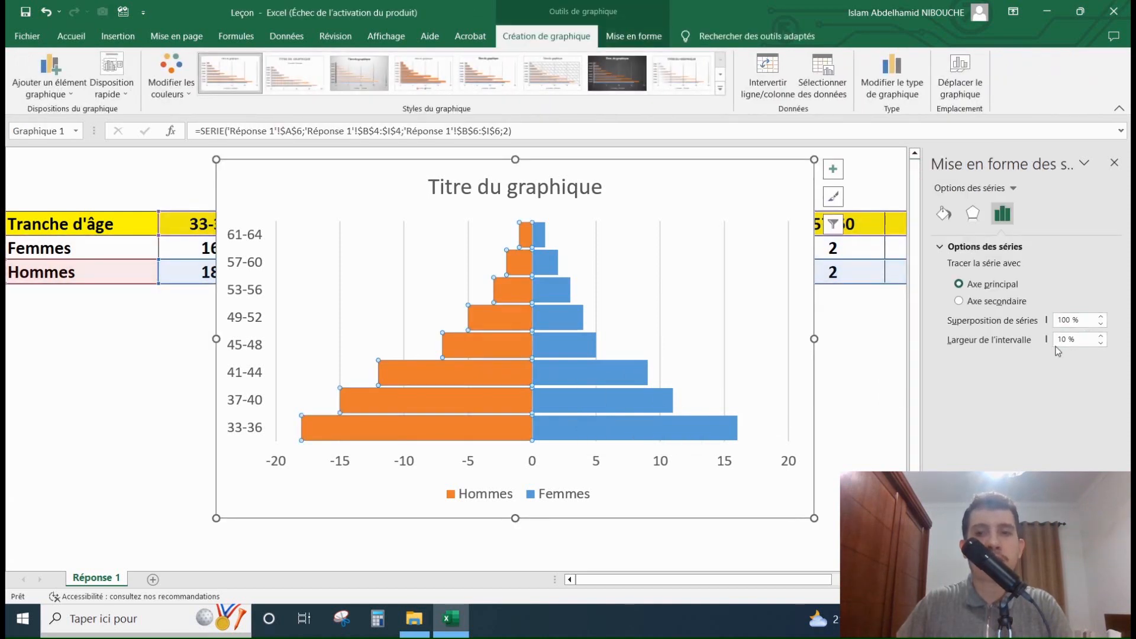
drag(1067, 340, 1047, 344)
text(5)
key(Return)
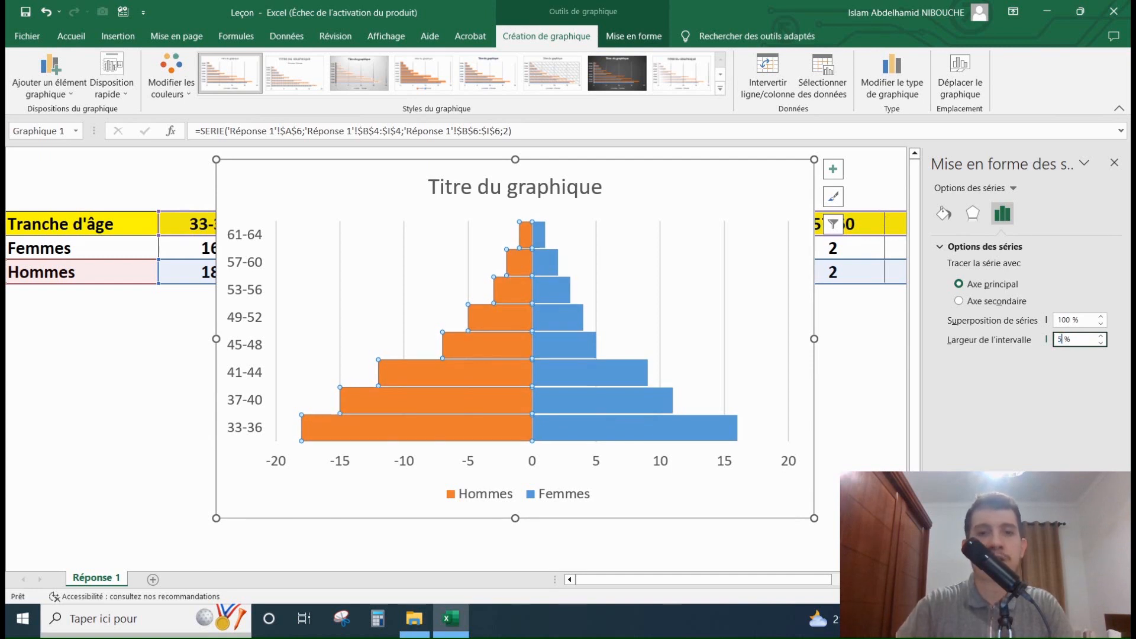
click(875, 390)
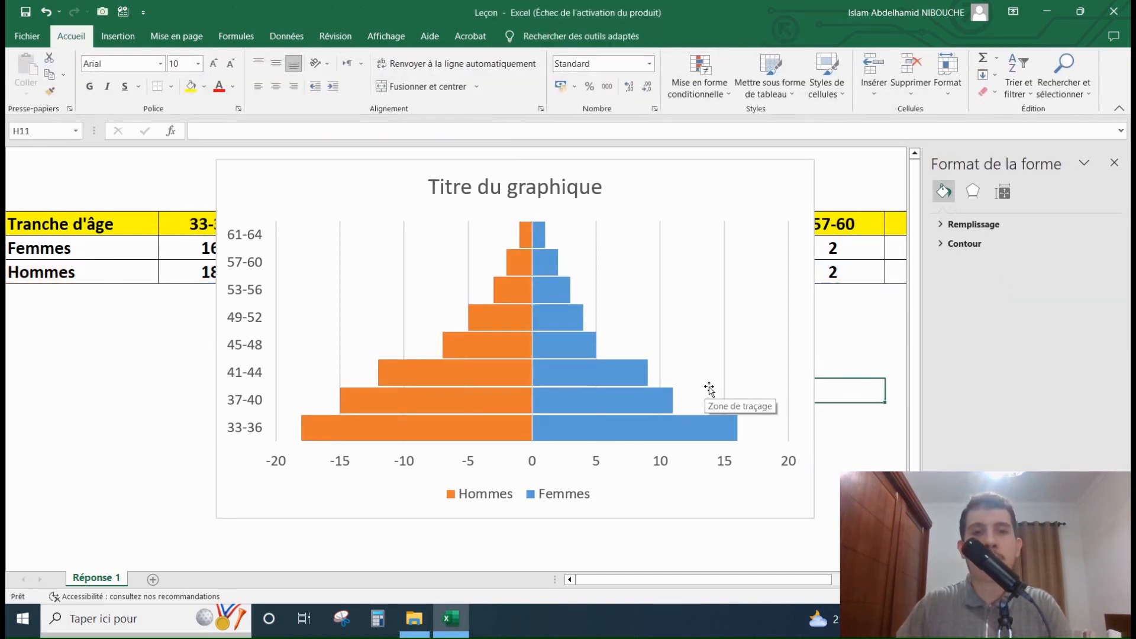